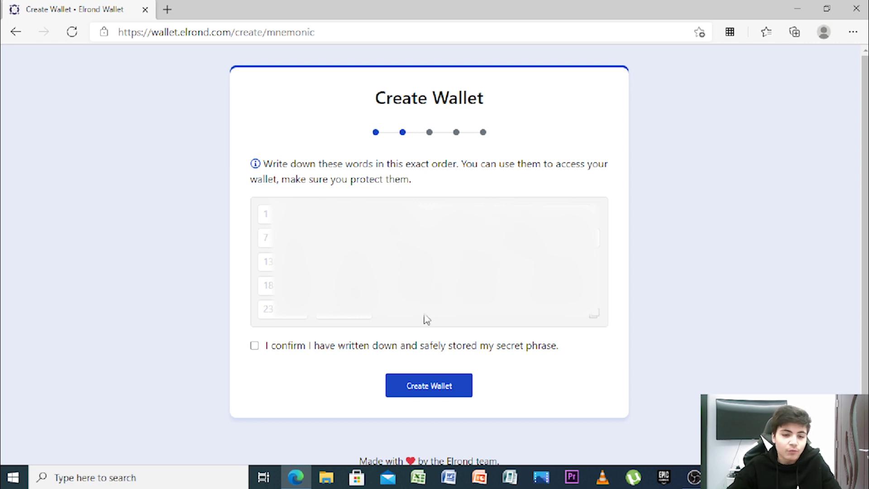
Confirm the secret phrase is written down and proceed to the wallet quiz
left_click(255, 348)
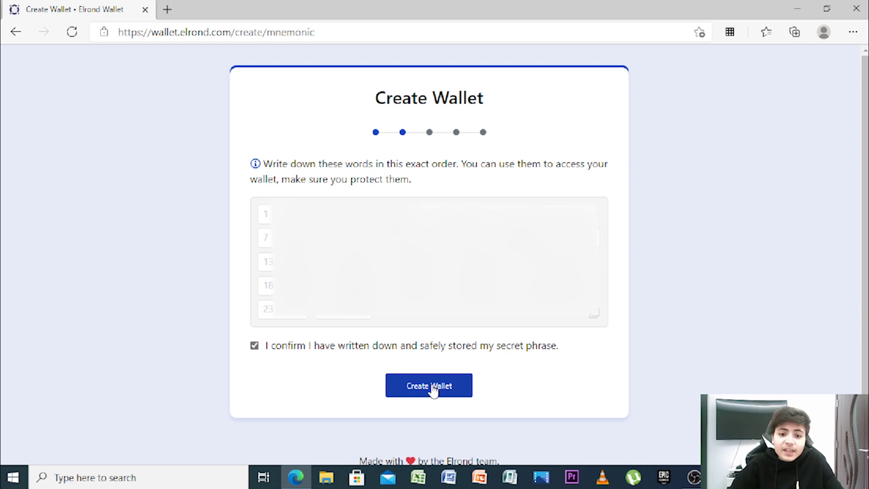
left_click(433, 388)
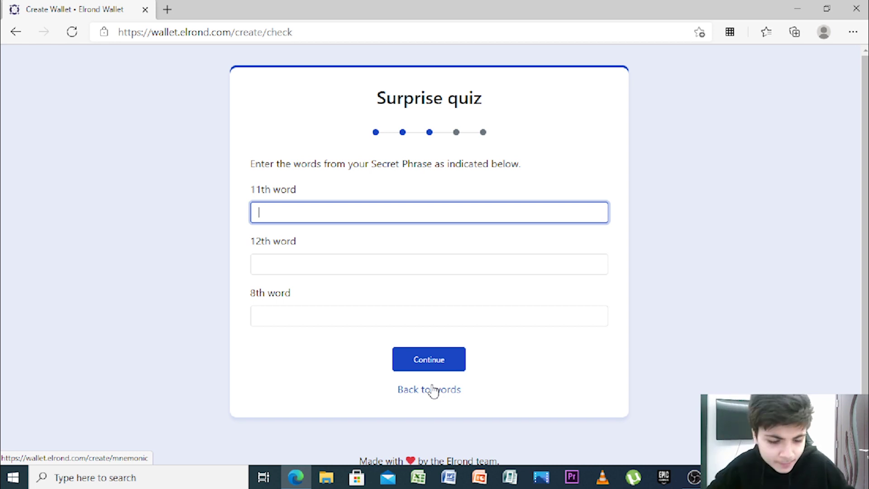
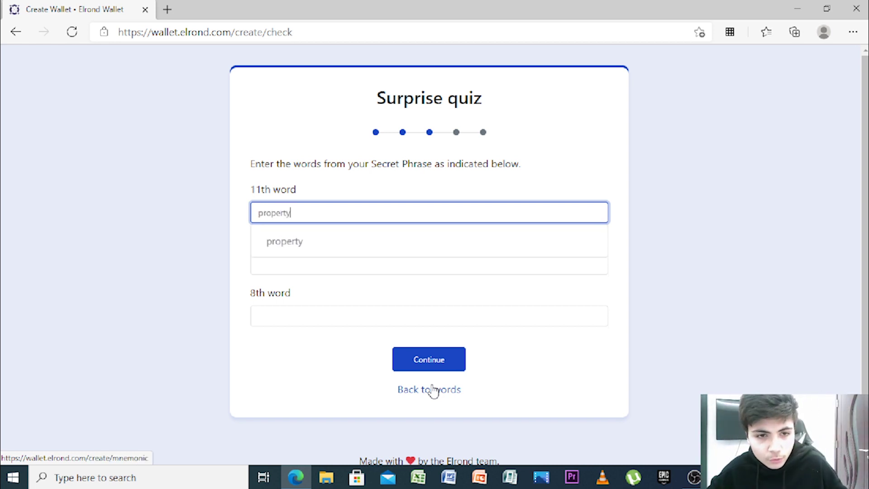
Enter the 11th secret-phrase word, correcting stray characters, and accept its suggestion
left_click(349, 241)
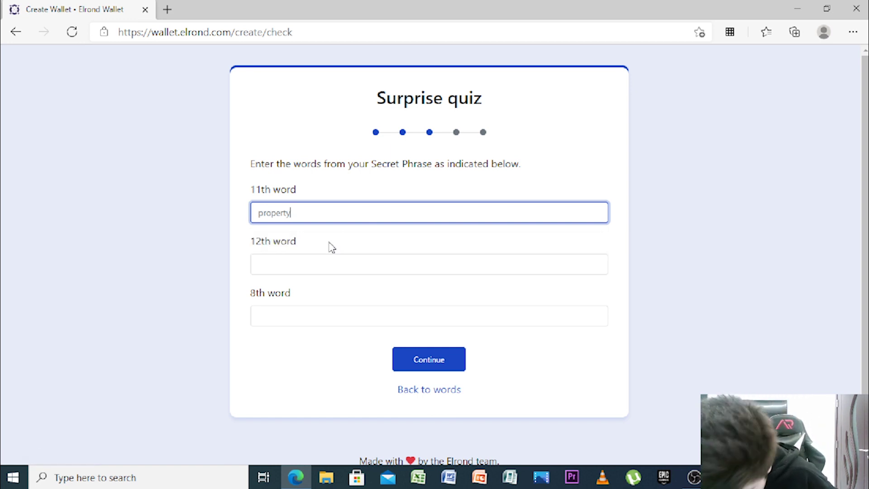
type("dcscs")
key("BackSpace")
key("BackSpace")
key("BackSpace")
key("BackSpace")
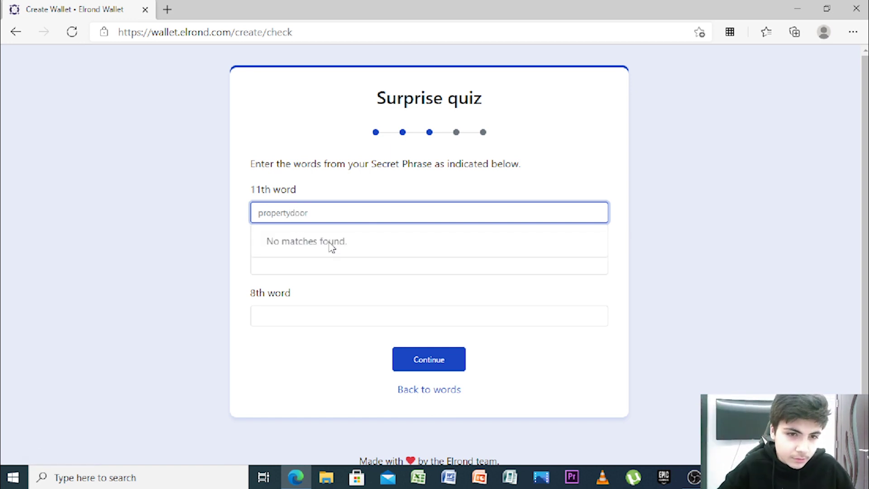
key("BackSpace")
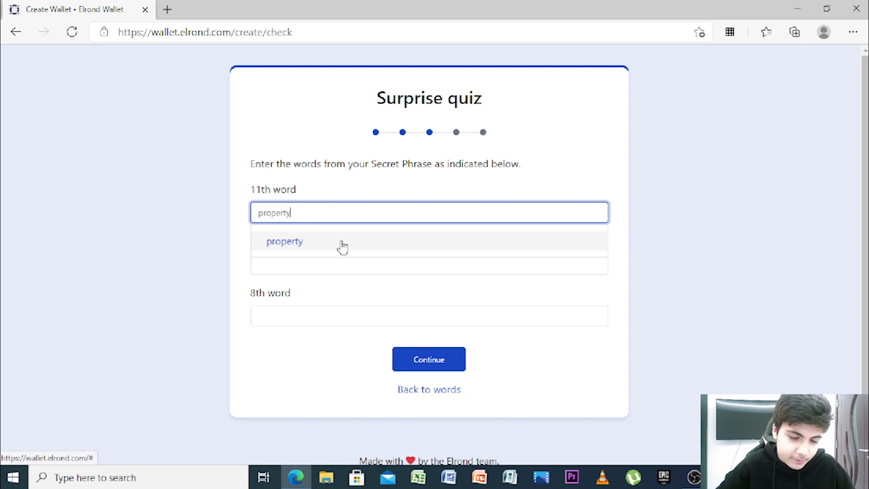
left_click(292, 242)
Fill in the 12th and 8th secret-phrase words from suggestions and submit the quiz
left_click(305, 267)
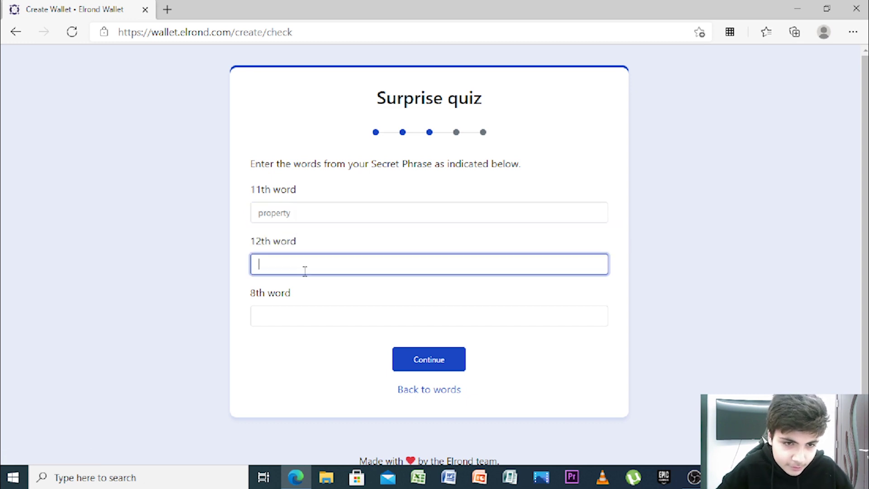
type("door")
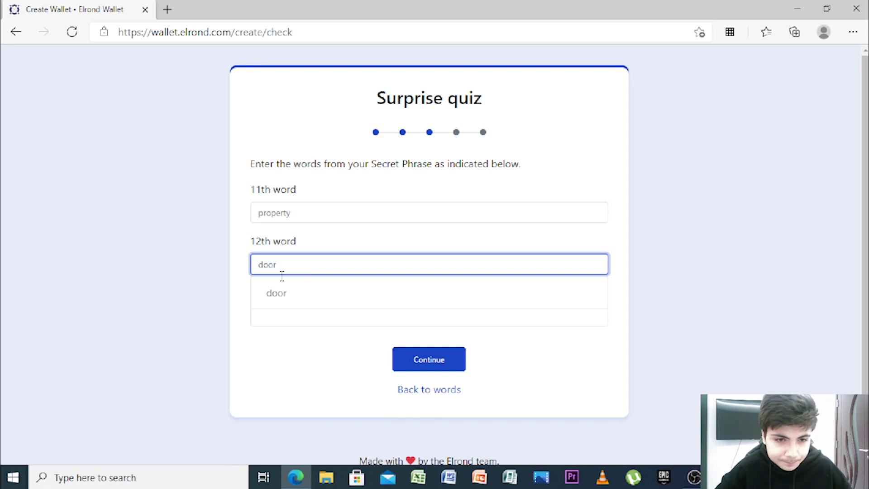
left_click(287, 294)
left_click(304, 311)
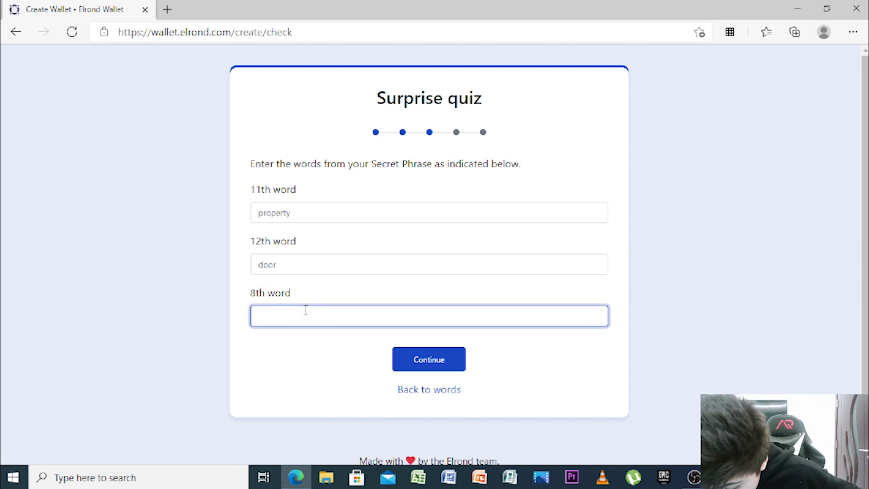
type("rule")
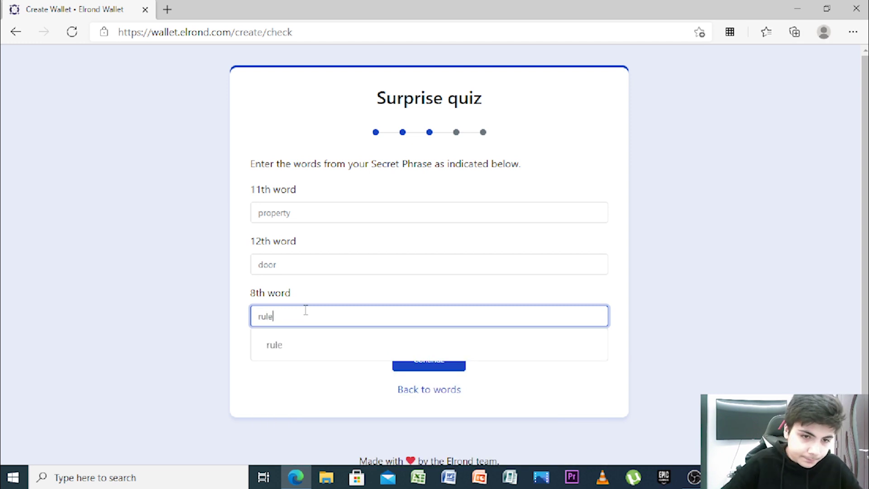
left_click(182, 284)
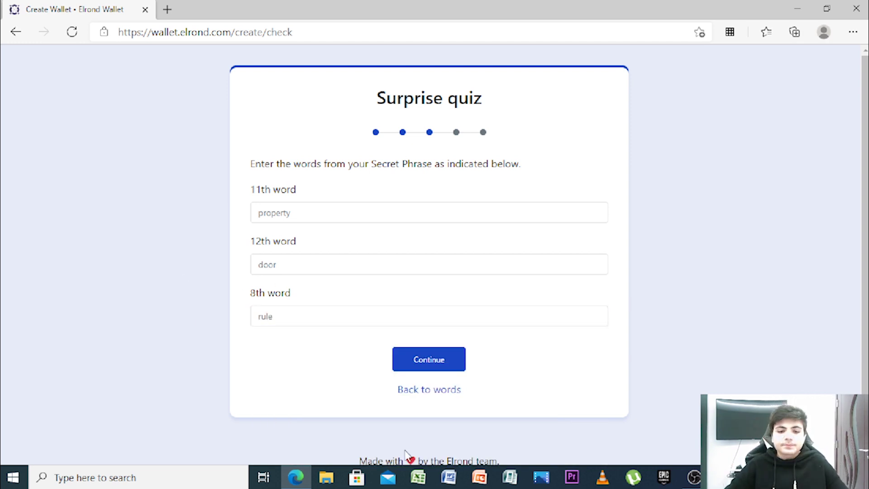
left_click(430, 366)
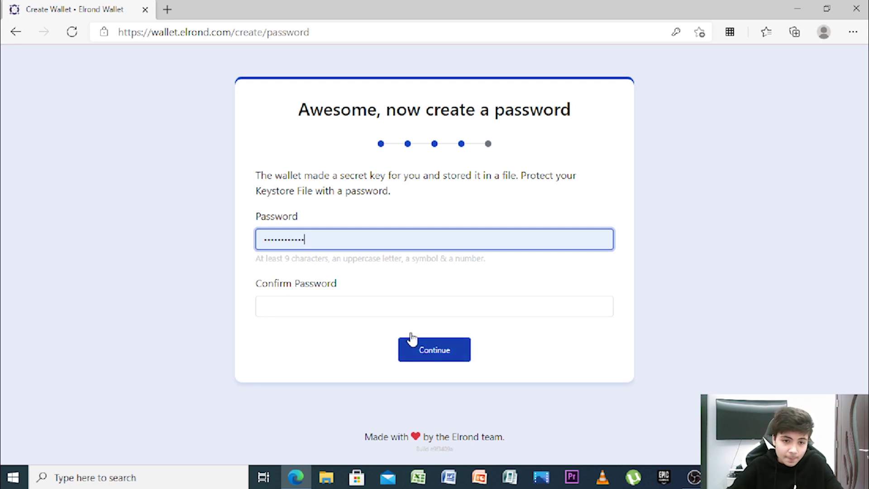
Retype the keystore password in Confirm Password and create the wallet
left_click(302, 310)
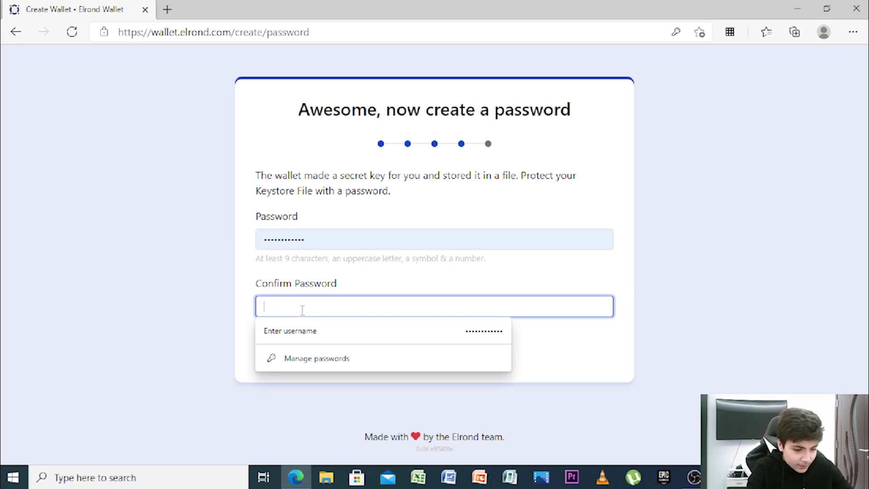
type("***********")
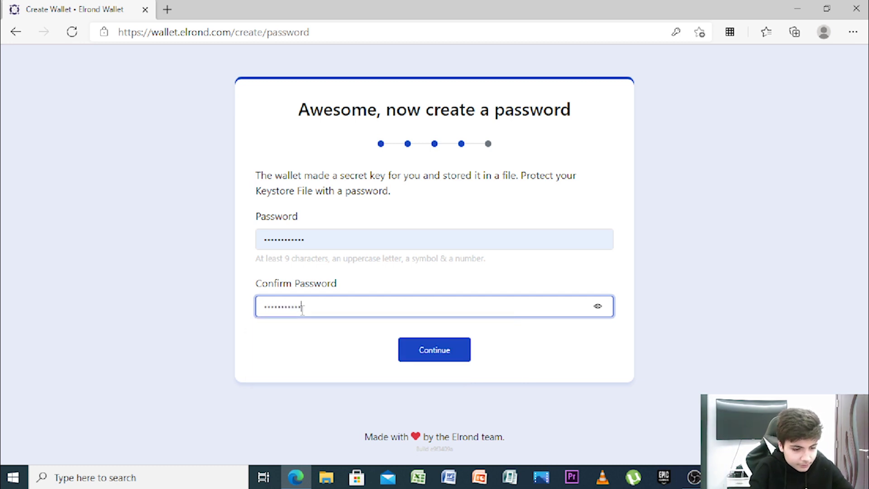
type("*")
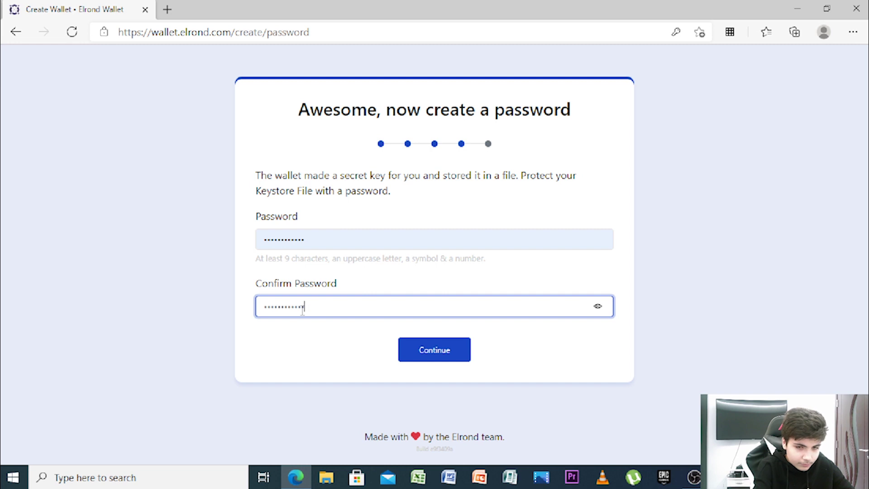
key("Return")
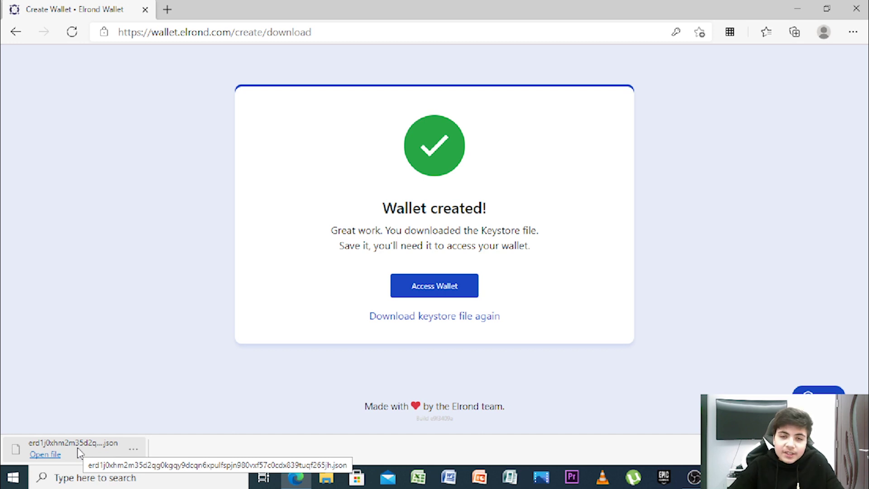
Go to Access your Wallet and load the downloaded keystore JSON file
left_click(446, 286)
left_click(446, 287)
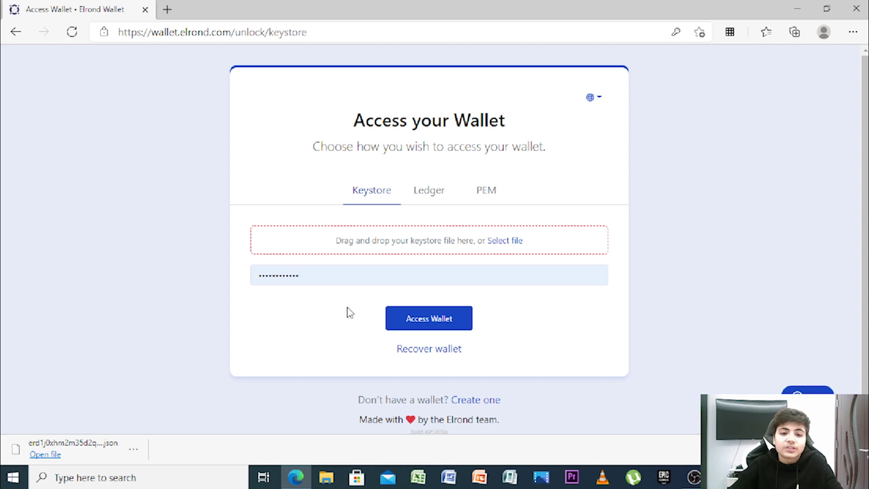
left_click(502, 241)
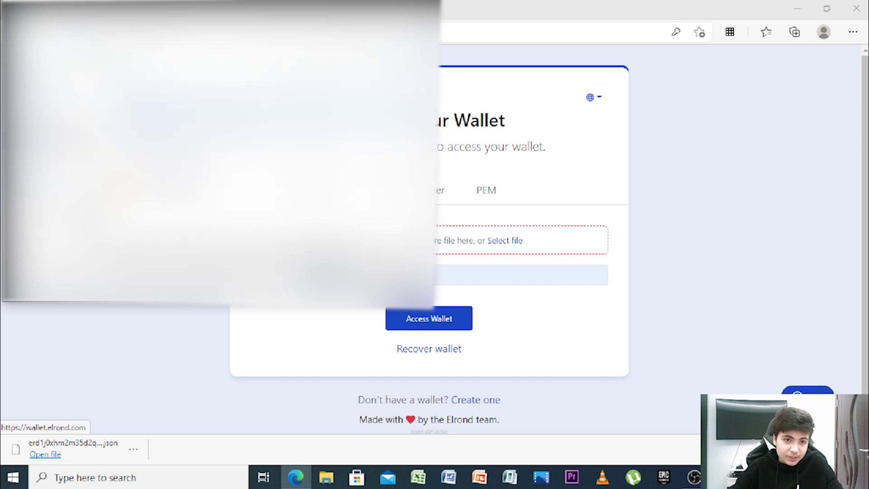
double_click(197, 115)
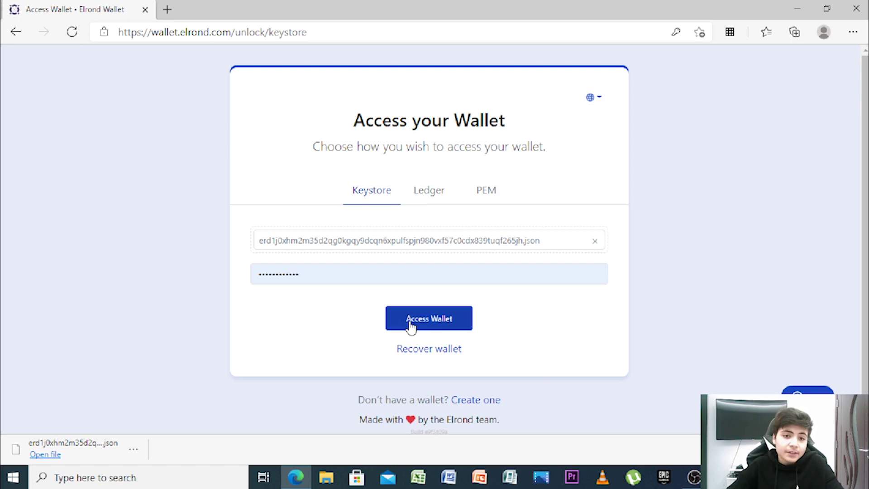
Unlock the wallet and review its 0 EGLD total, available, delegation and staked balances
left_click(410, 324)
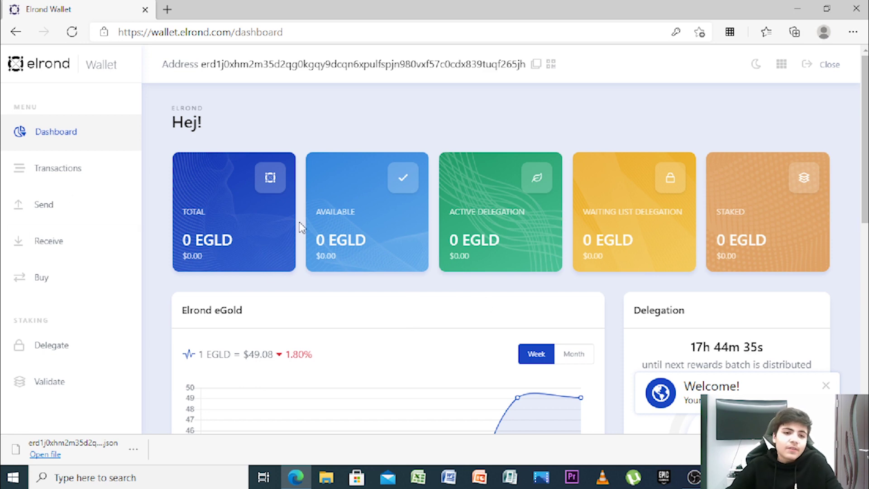
left_click_drag(197, 238, 299, 244)
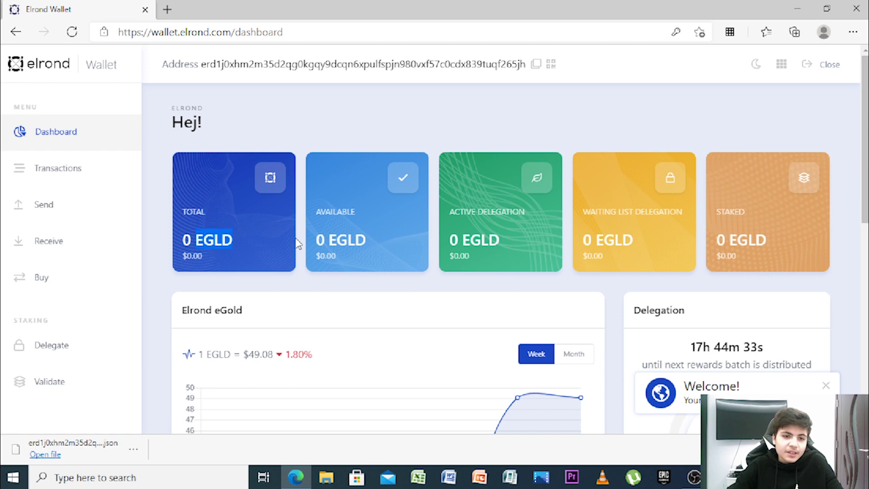
left_click(273, 241)
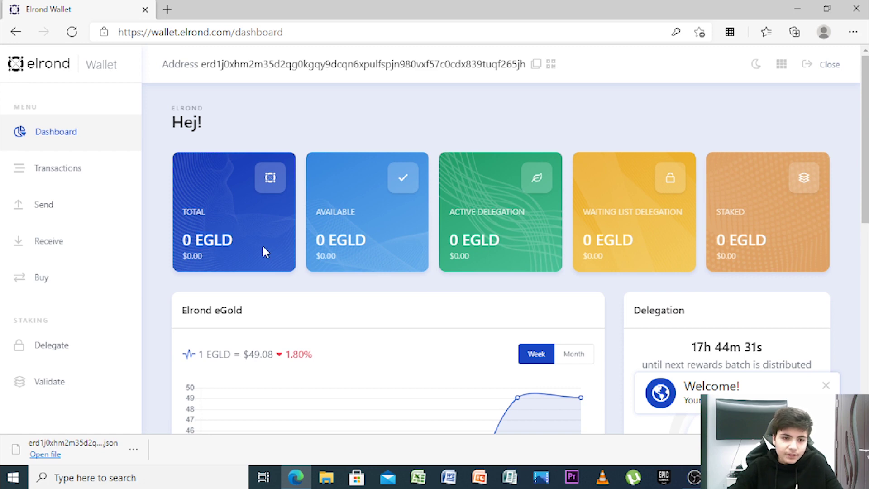
left_click_drag(183, 256, 304, 253)
left_click(264, 241)
Check the EGLD price and its change on the Elrond eGold price chart
scroll(265, 244, "down", 3)
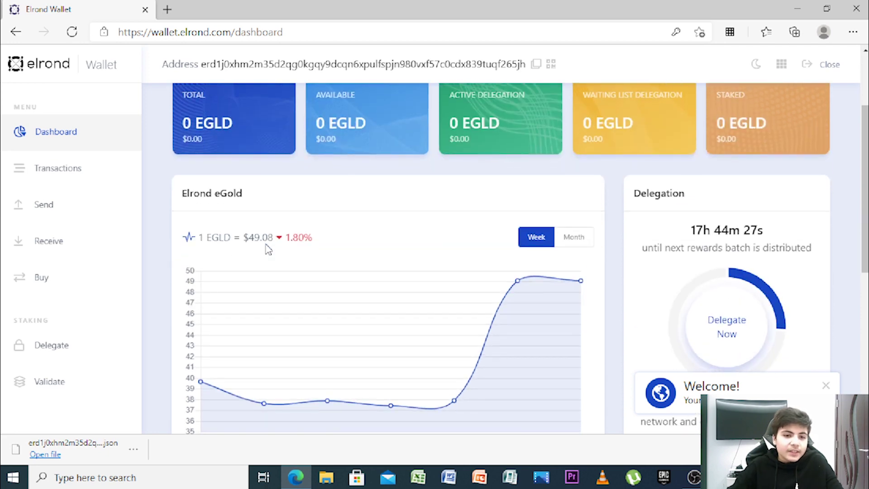
left_click_drag(243, 237, 439, 234)
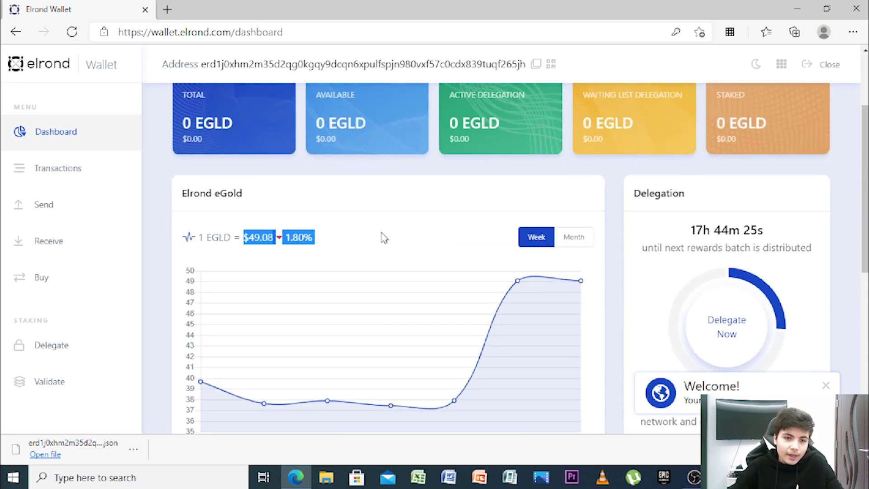
left_click(360, 242)
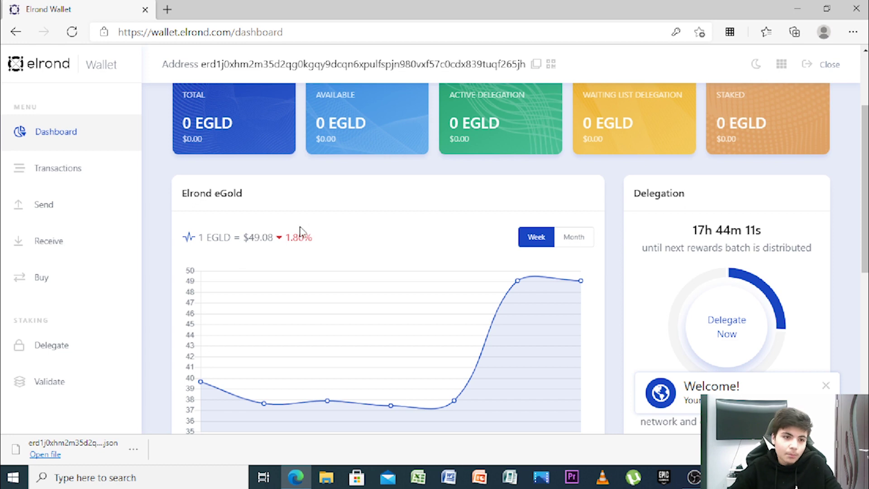
scroll(300, 231, "up", 2)
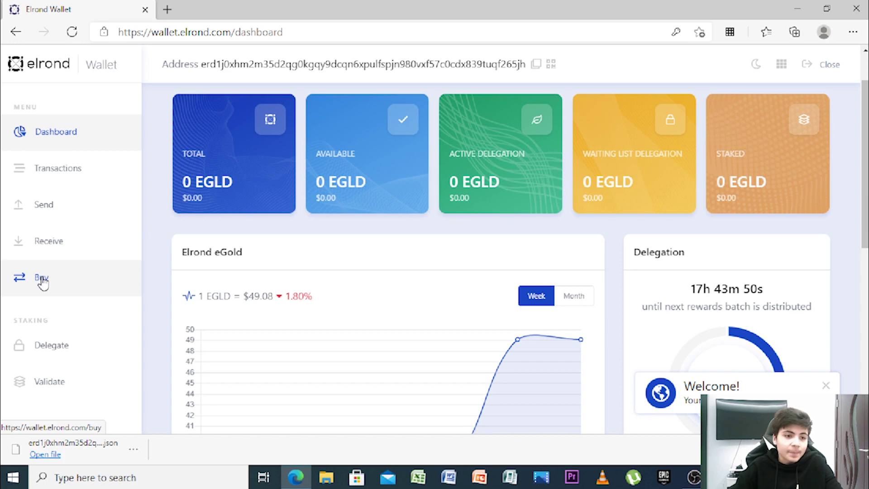
left_click(42, 278)
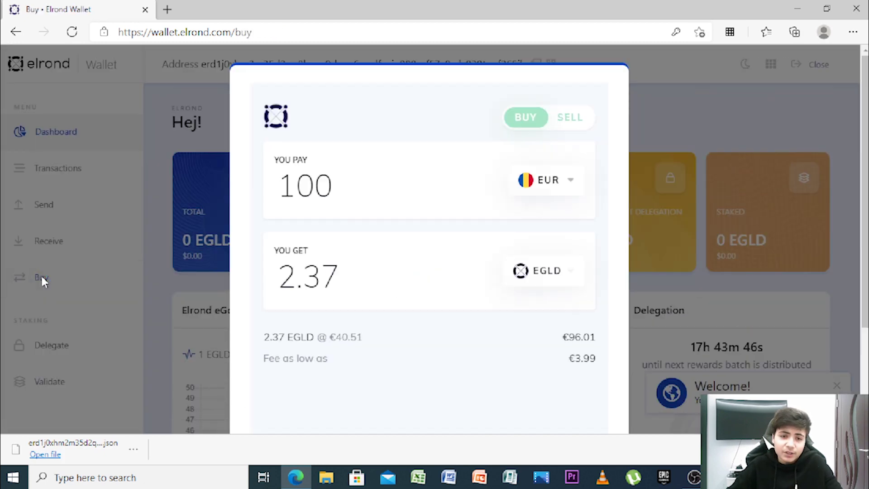
Change YOU PAY from 100 to 50 EUR, yielding 1.14 EGLD, and open a new tab
left_click(429, 179)
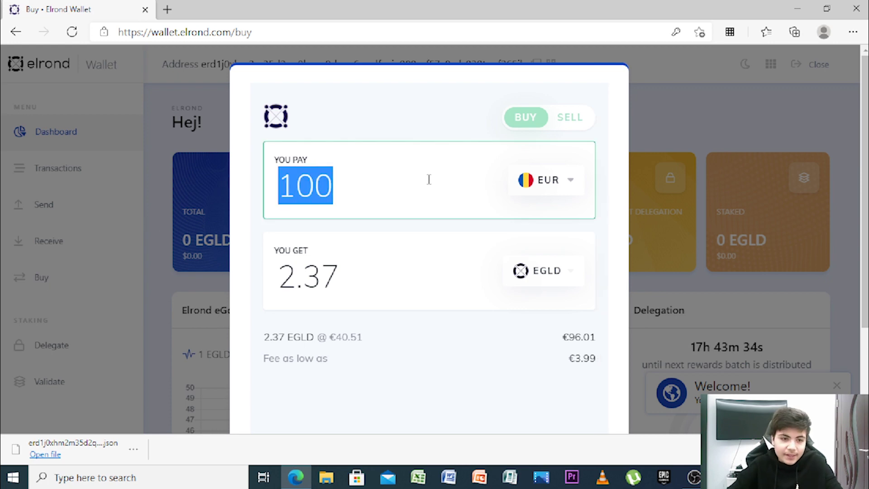
type("50")
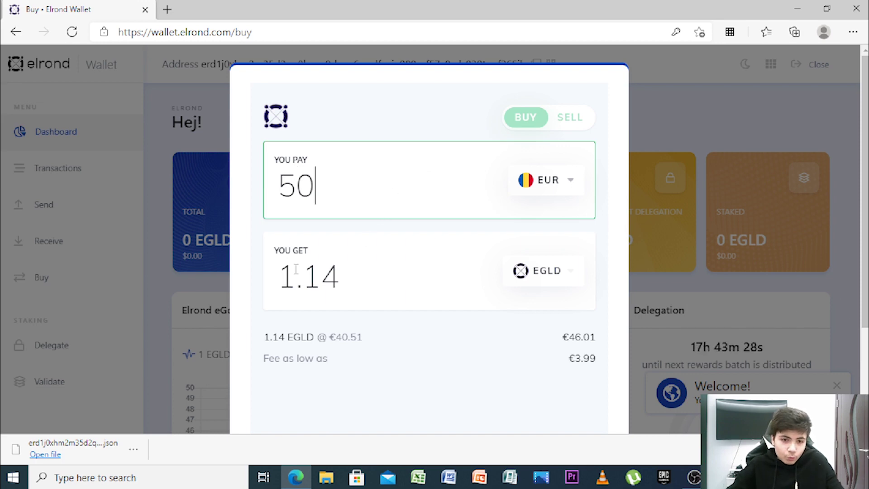
left_click_drag(278, 275, 398, 276)
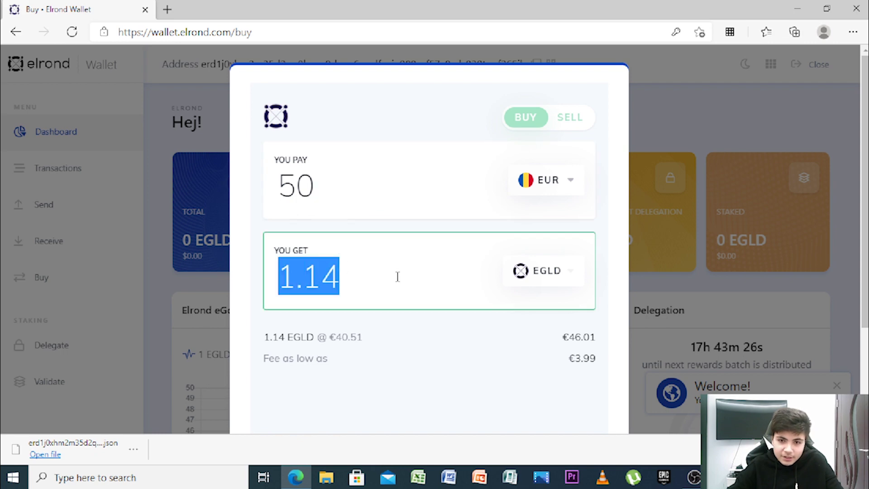
left_click(398, 276)
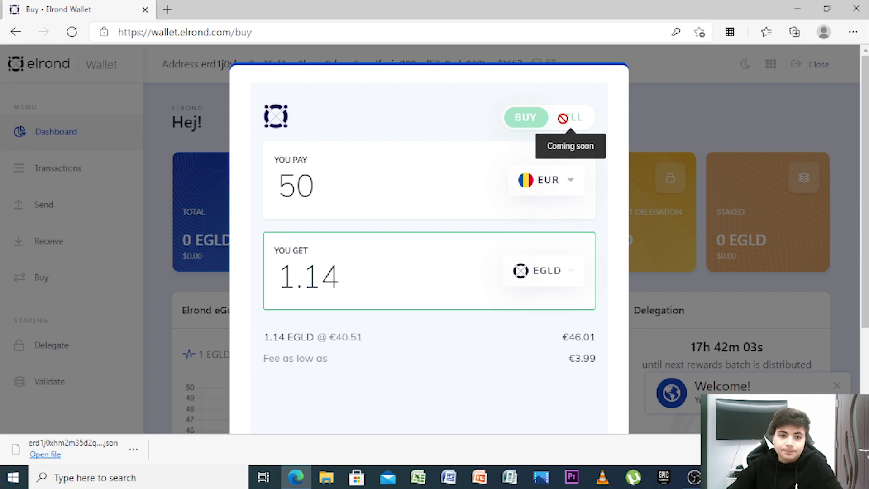
left_click(167, 9)
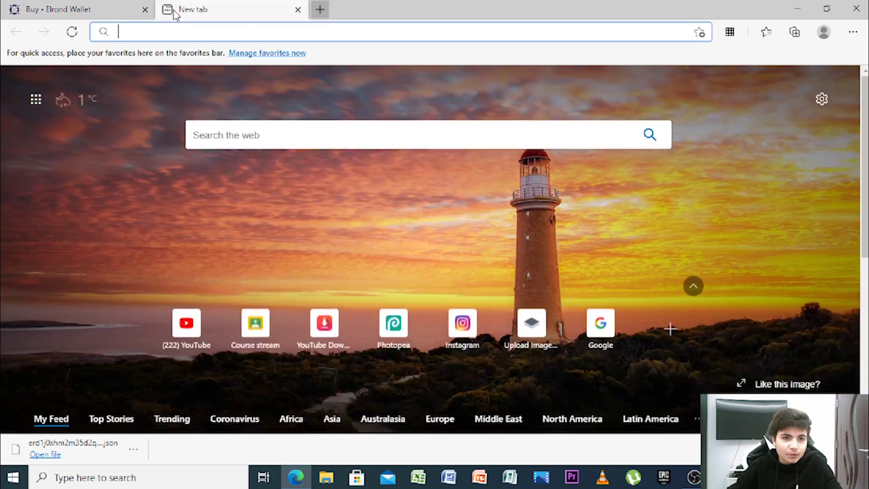
Search the web for MAIAR from the new tab's address bar
type("MAIAR")
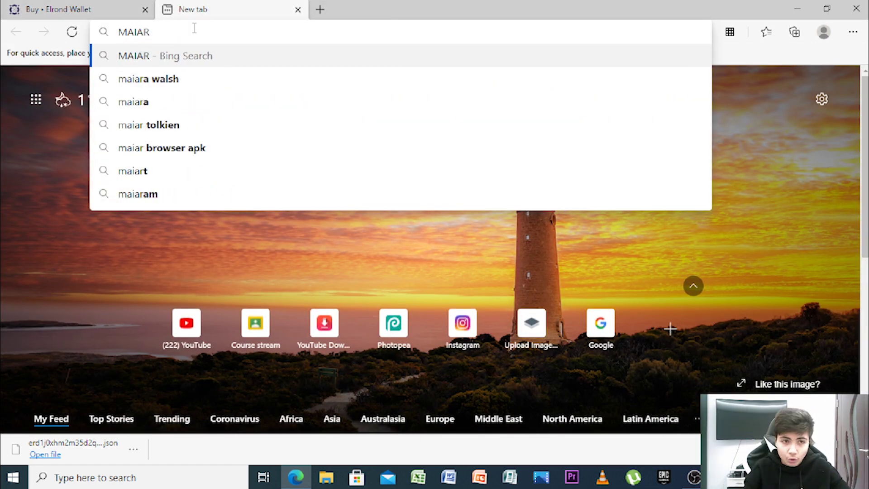
key("Return")
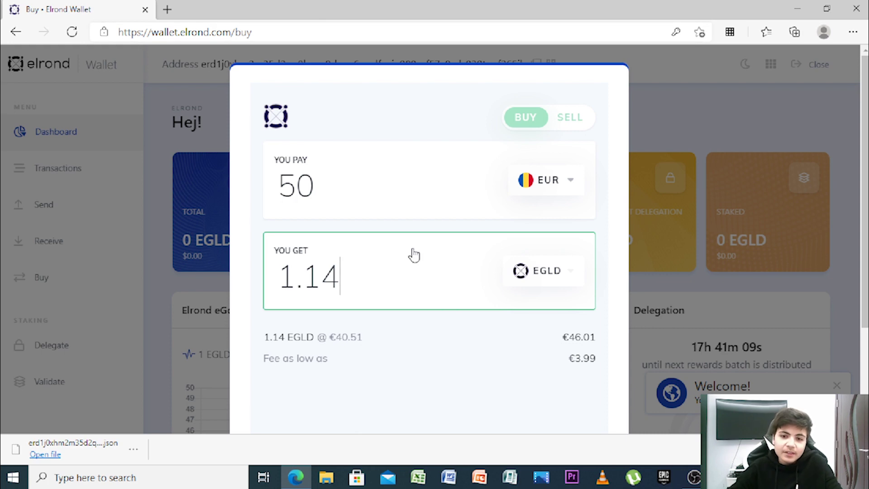
Proceed with the €50.00 purchase and choose Debit Card as the payment method
scroll(457, 240, "down", 3)
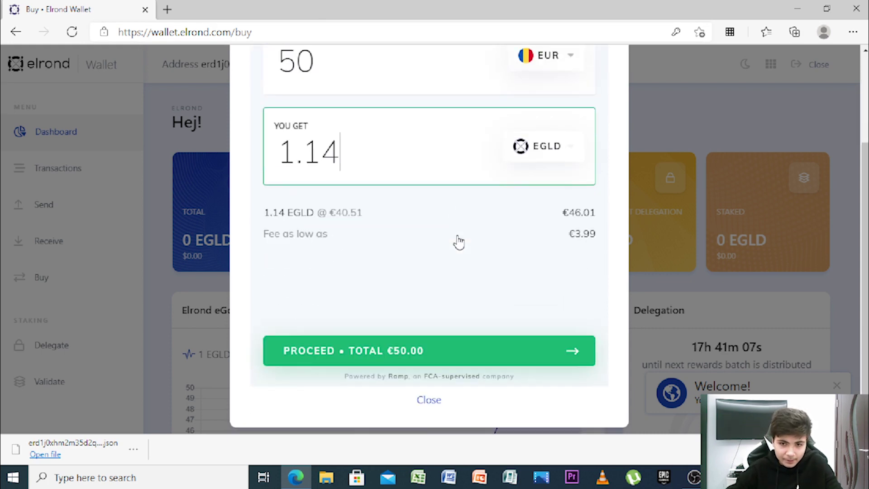
left_click(398, 341)
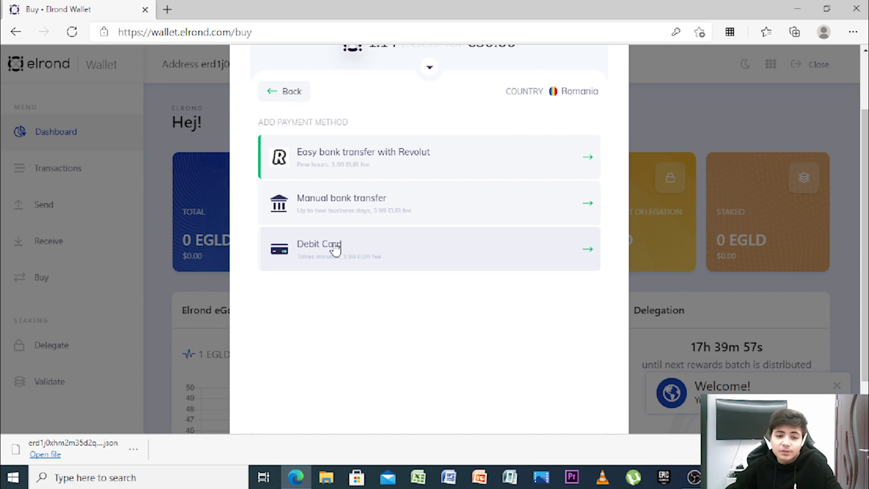
left_click(335, 248)
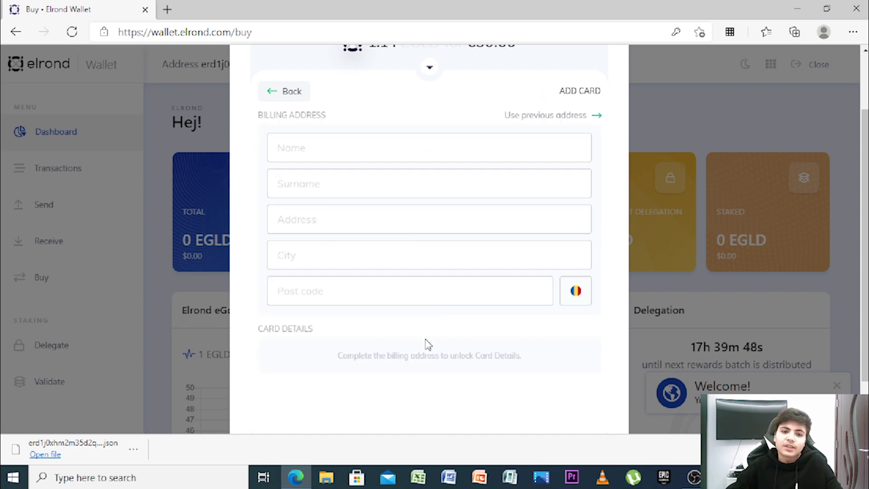